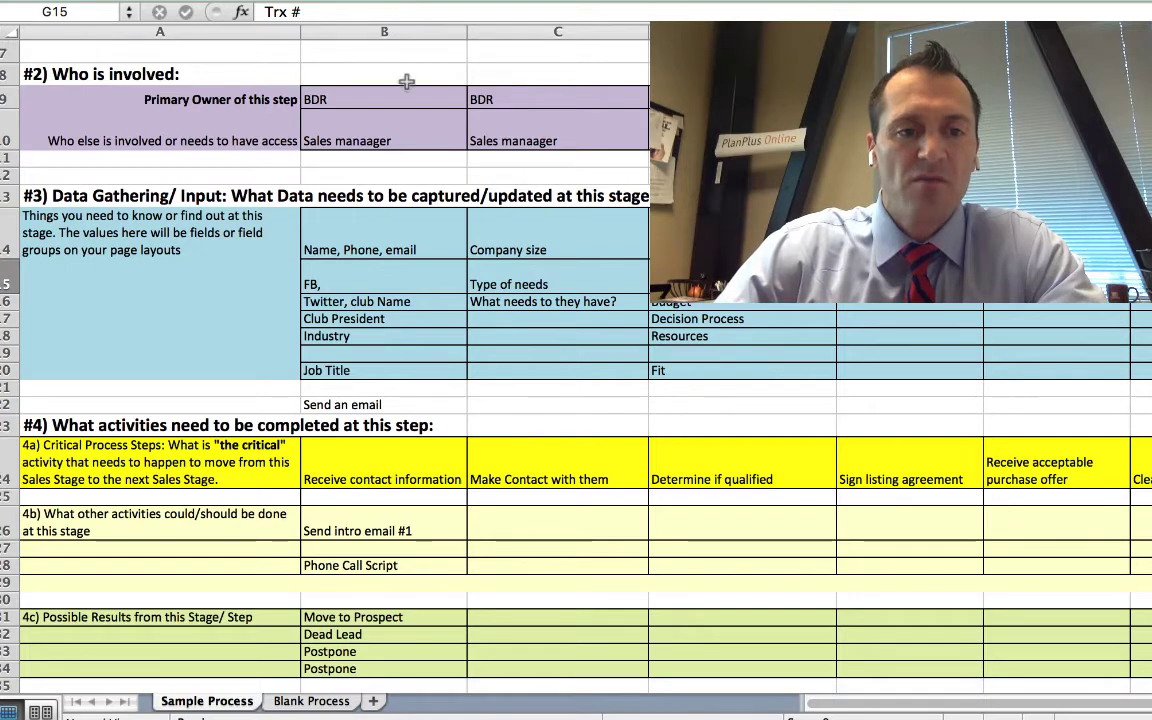
# Step: Return from the sales stage flowchart to the Sample Process sheet and enter "send email #2" in B27 as another activity
pyautogui.scroll(3, 375, 470)
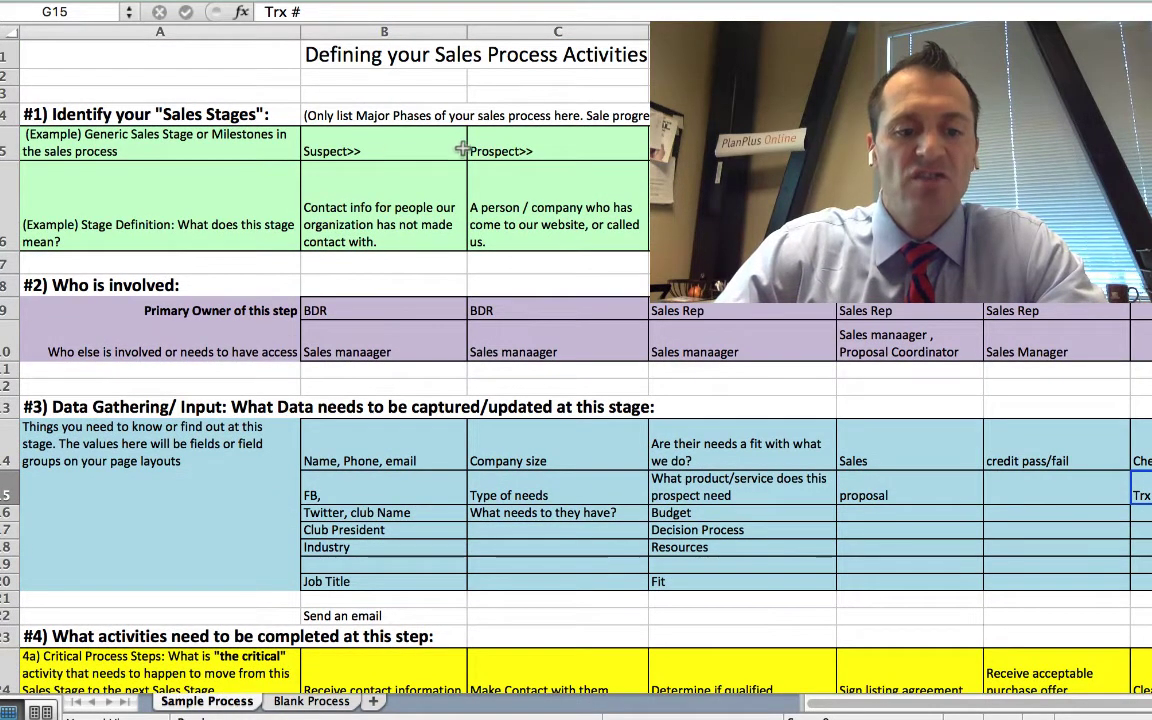
pyautogui.scroll(-2, 416, 138)
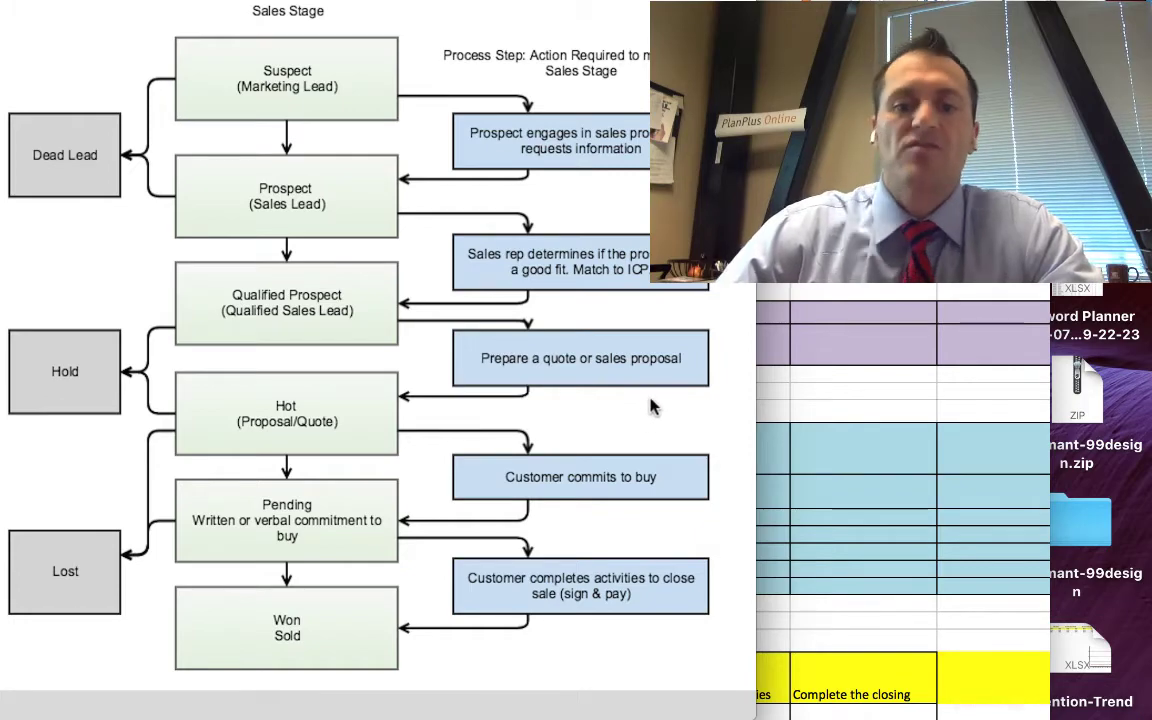
pyautogui.press('super+Tab')
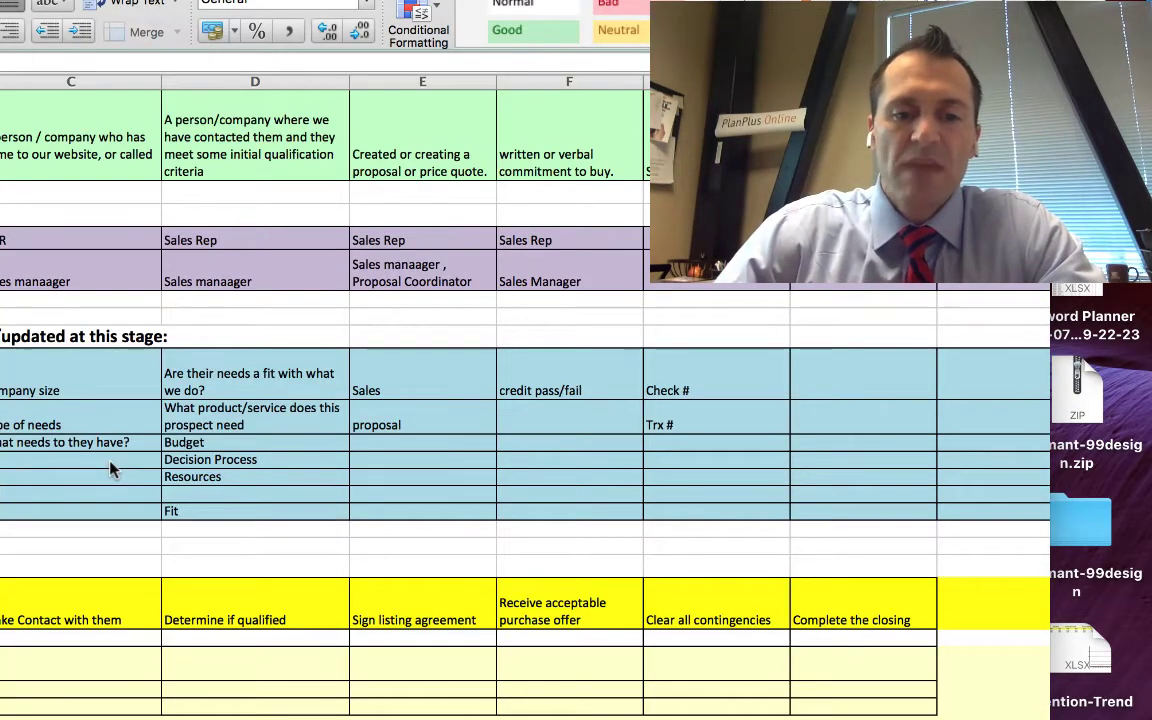
pyautogui.scroll(-3, 112, 470)
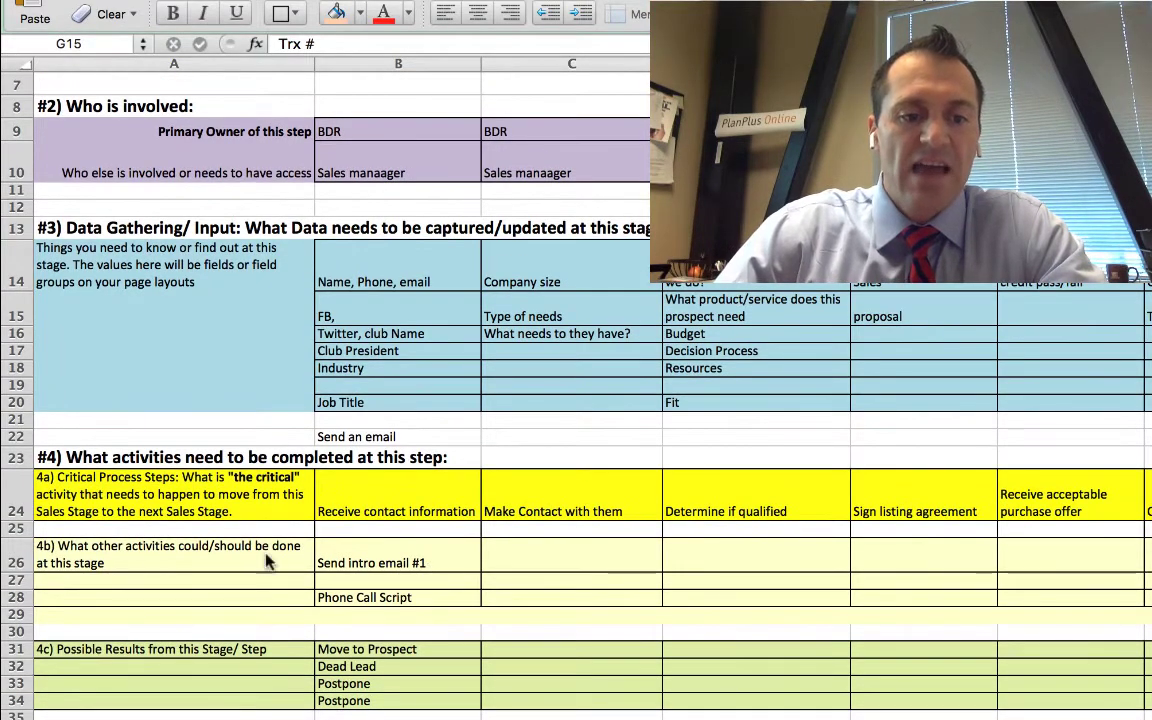
pyautogui.click(422, 590)
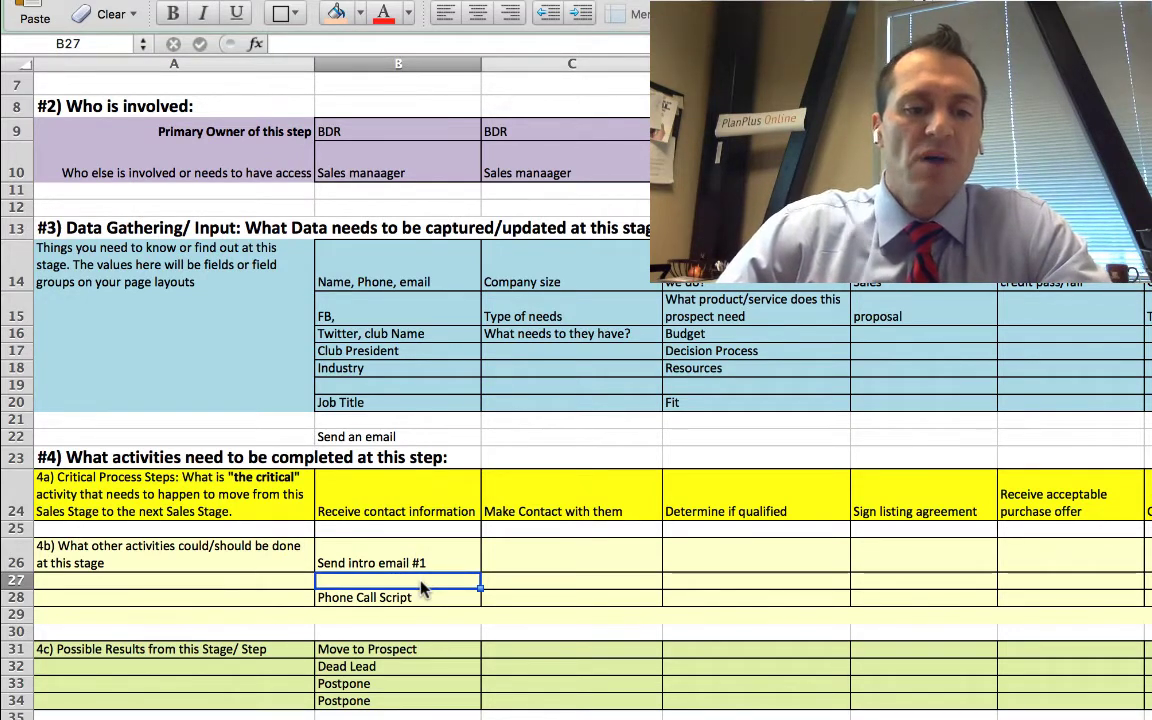
pyautogui.write('send email #2')
pyautogui.press('Return')
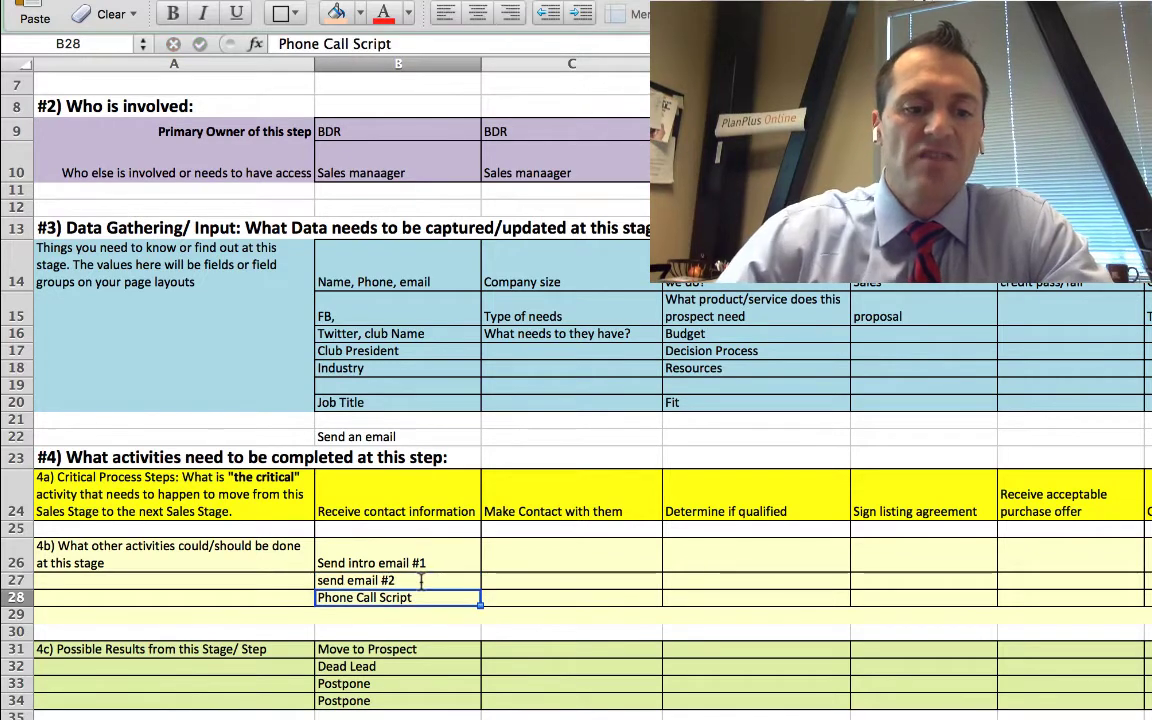
# Step: Review how the sales stages, involved roles, data gathering and activities sections line up across the Sample Process sheet
pyautogui.scroll(5, 400, 400)
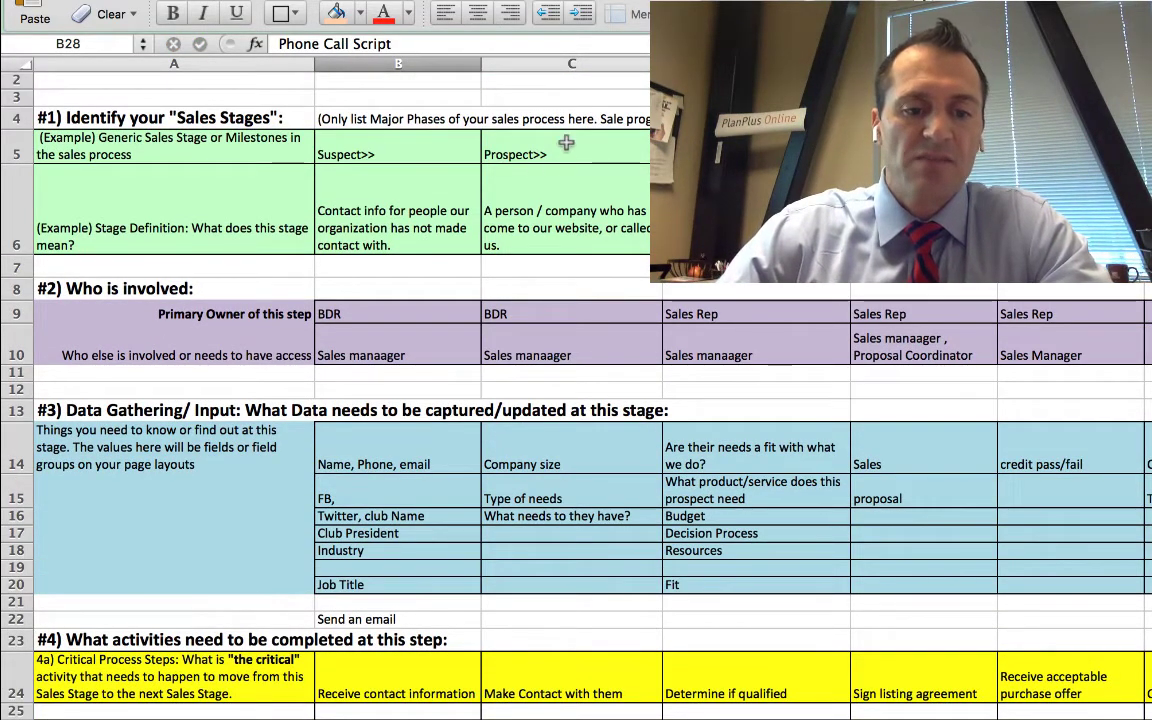
pyautogui.scroll(-5, 566, 143)
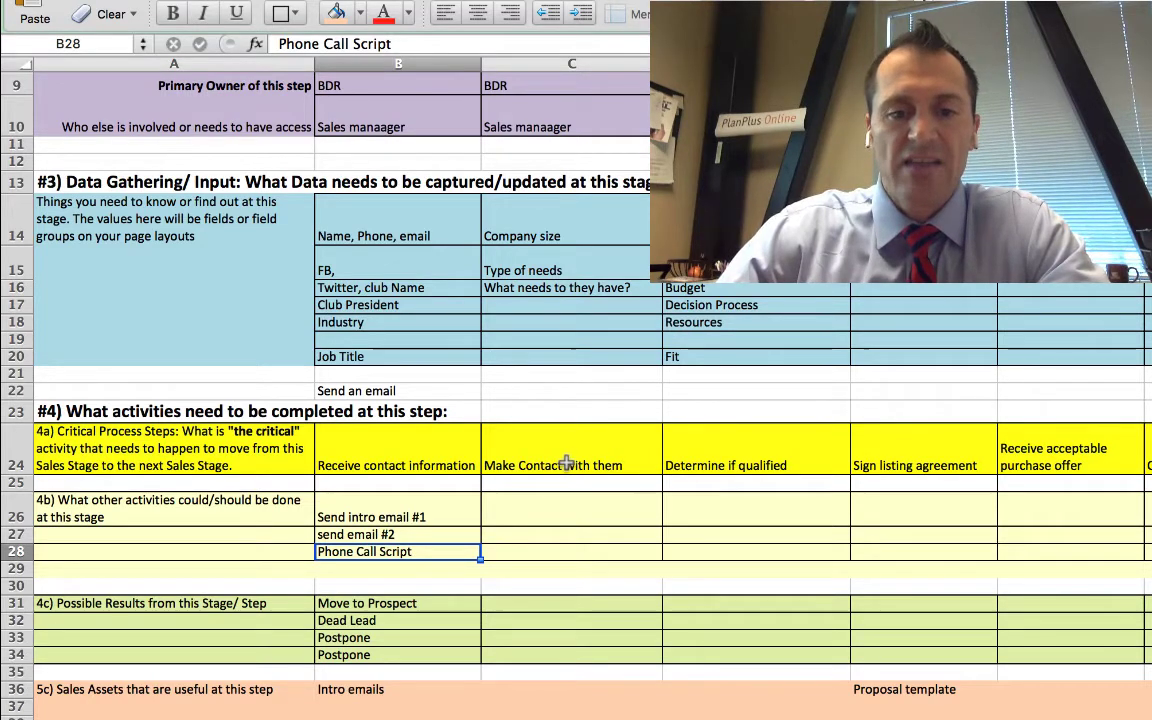
pyautogui.scroll(3, 567, 463)
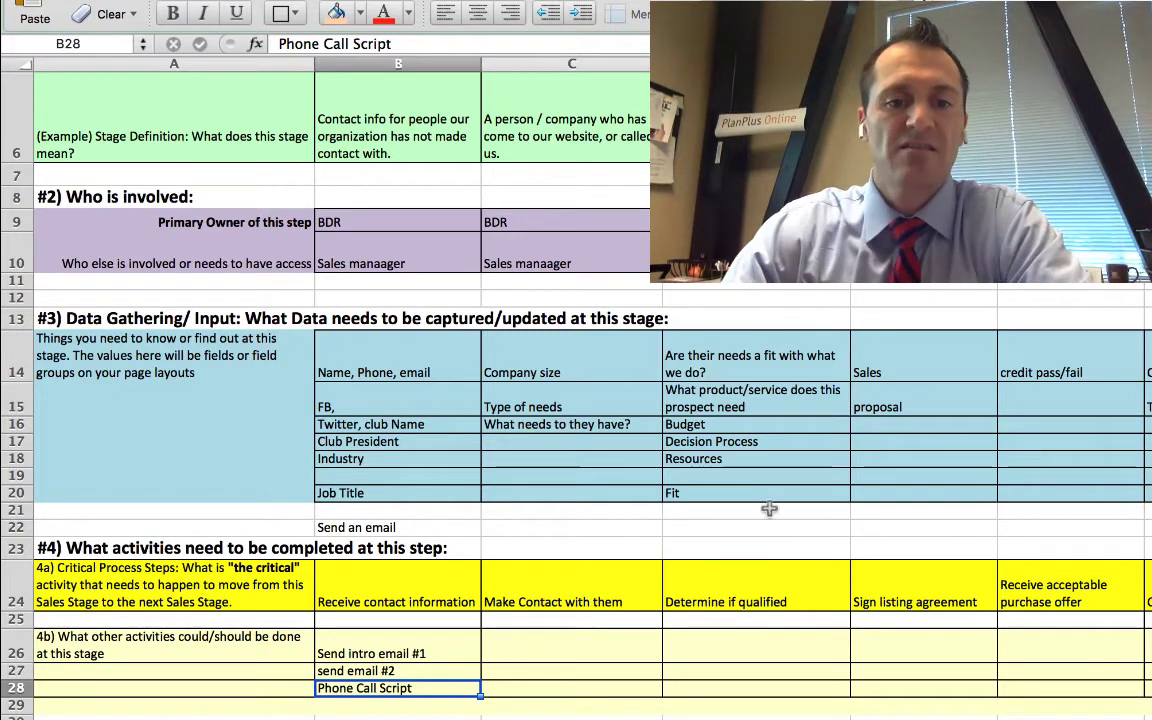
pyautogui.scroll(1, 768, 499)
pyautogui.scroll(1, 768, 499)
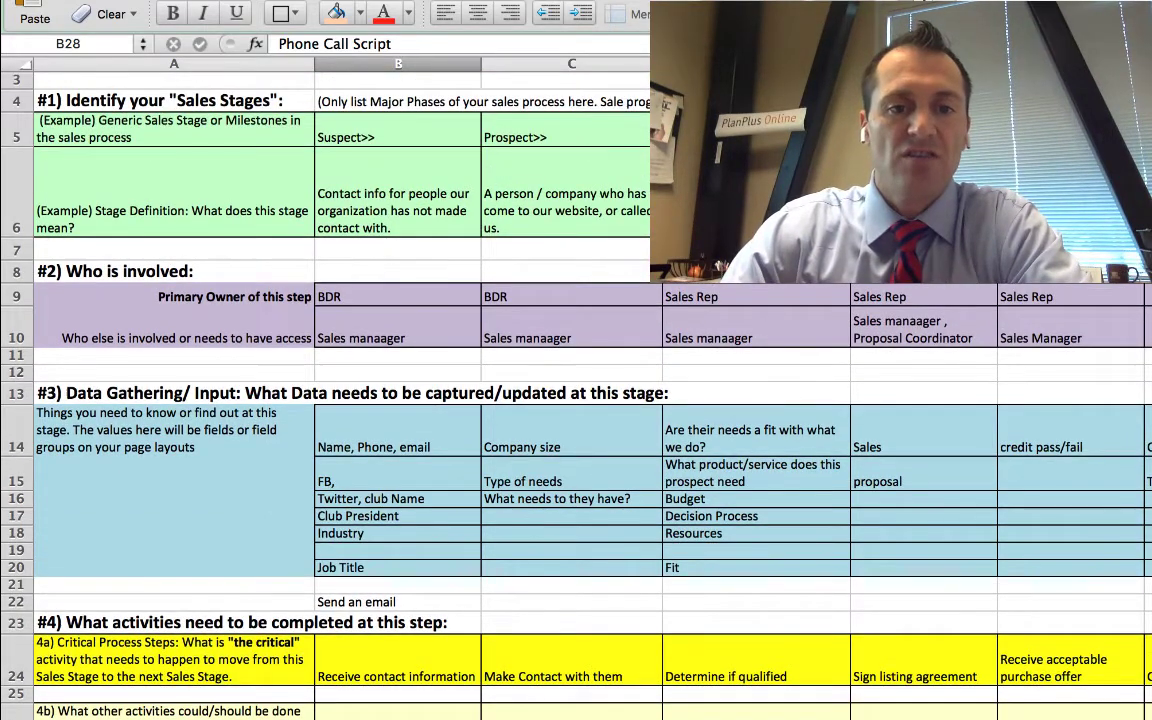
pyautogui.scroll(-1, 678, 368)
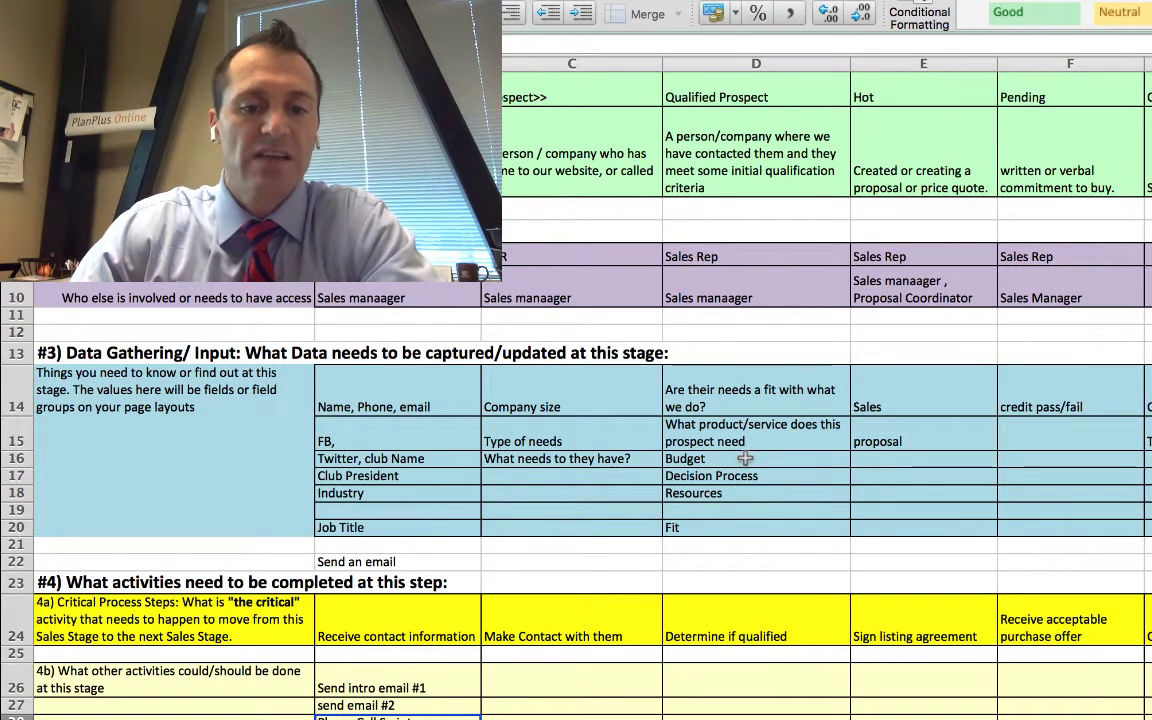
pyautogui.scroll(-3, 742, 465)
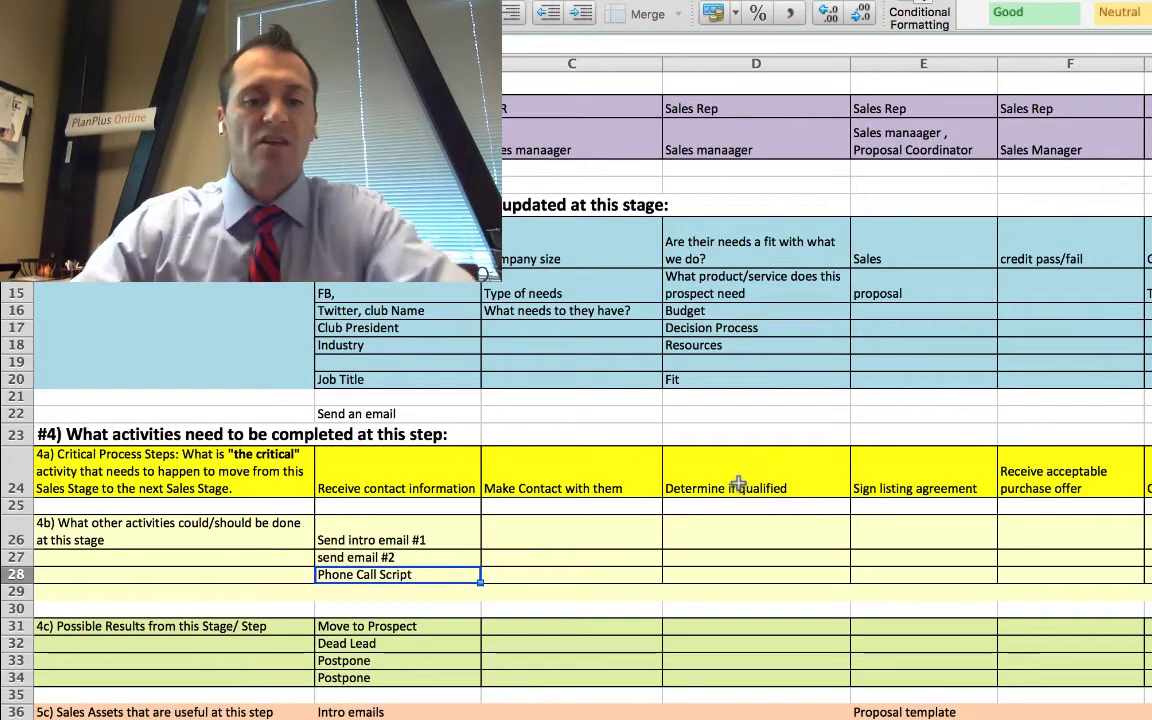
# Step: Enter "verify deciion" in D26 and "verify legal" in D27 as other activities for the Qualified Prospect stage
pyautogui.click(738, 484)
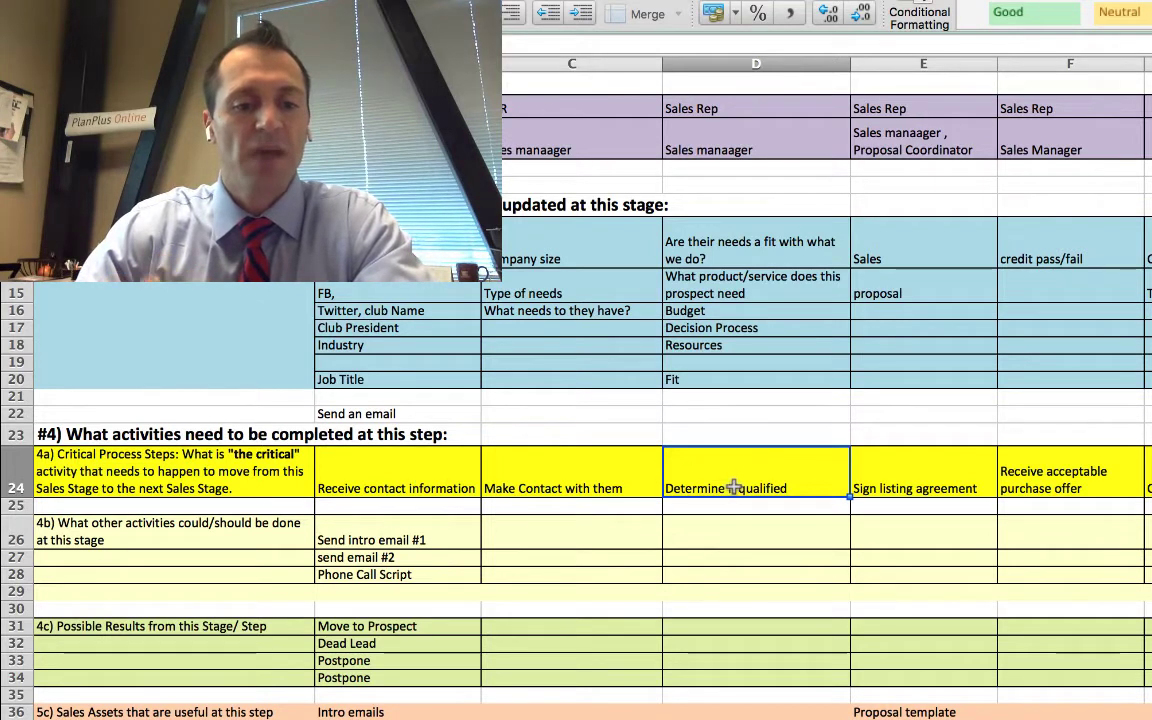
pyautogui.click(738, 535)
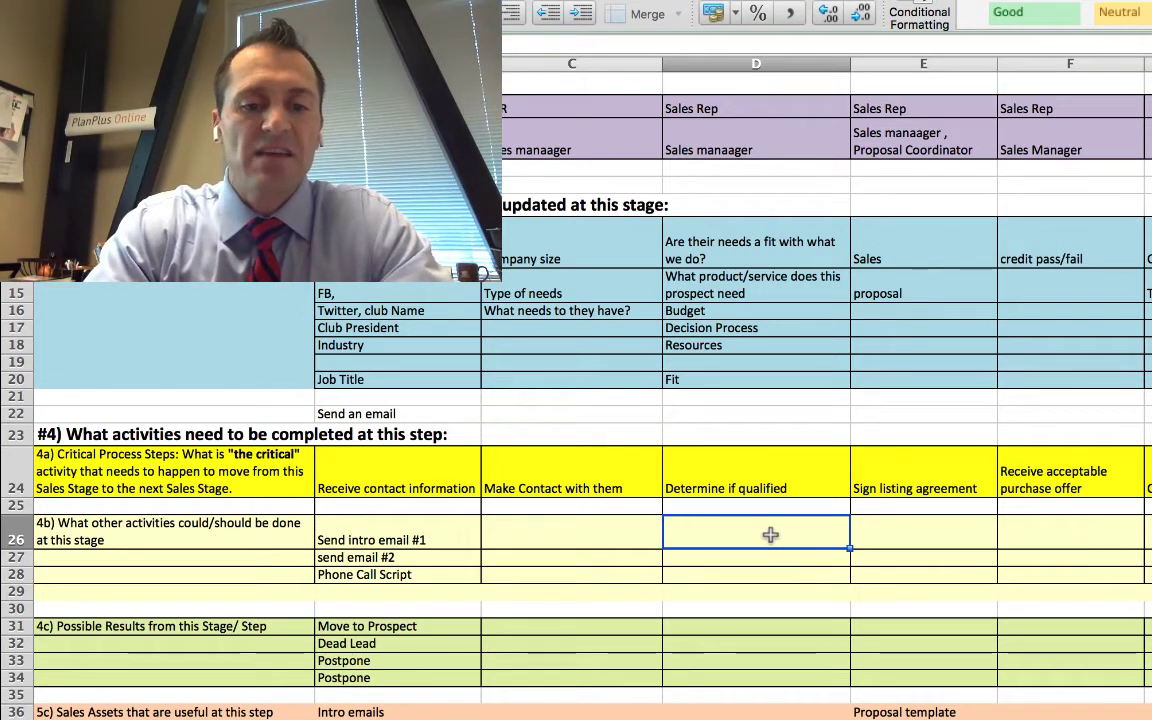
pyautogui.write('ver')
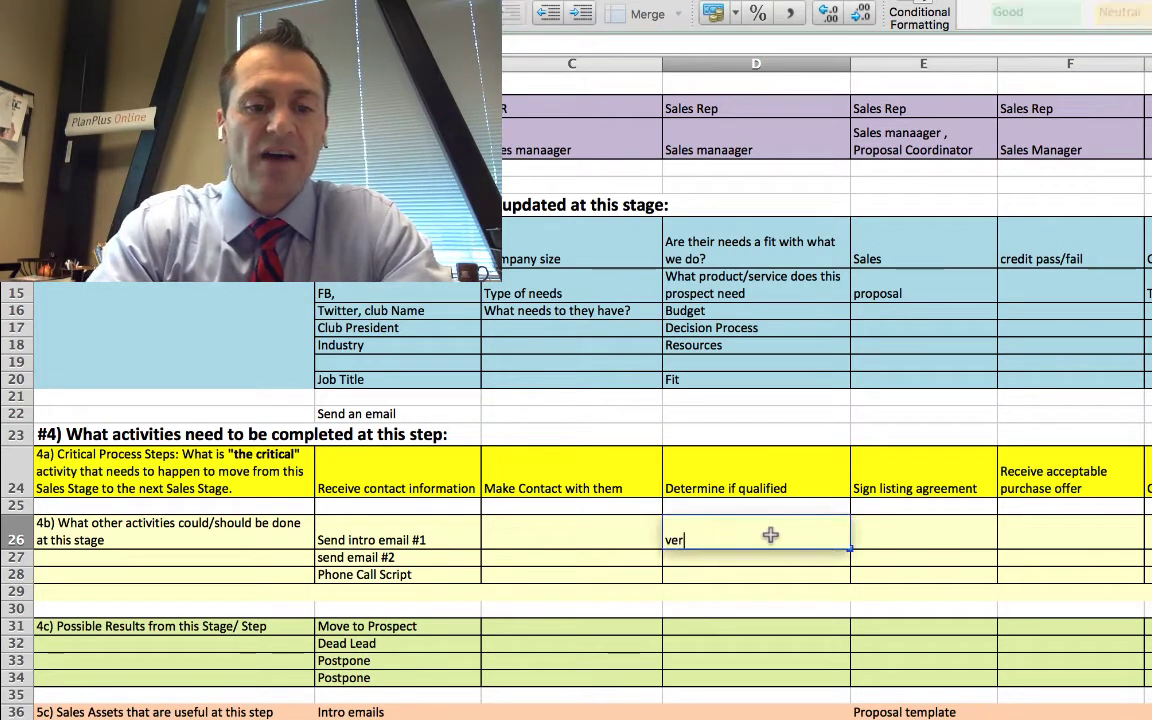
pyautogui.write('ify deciion')
pyautogui.press('Return')
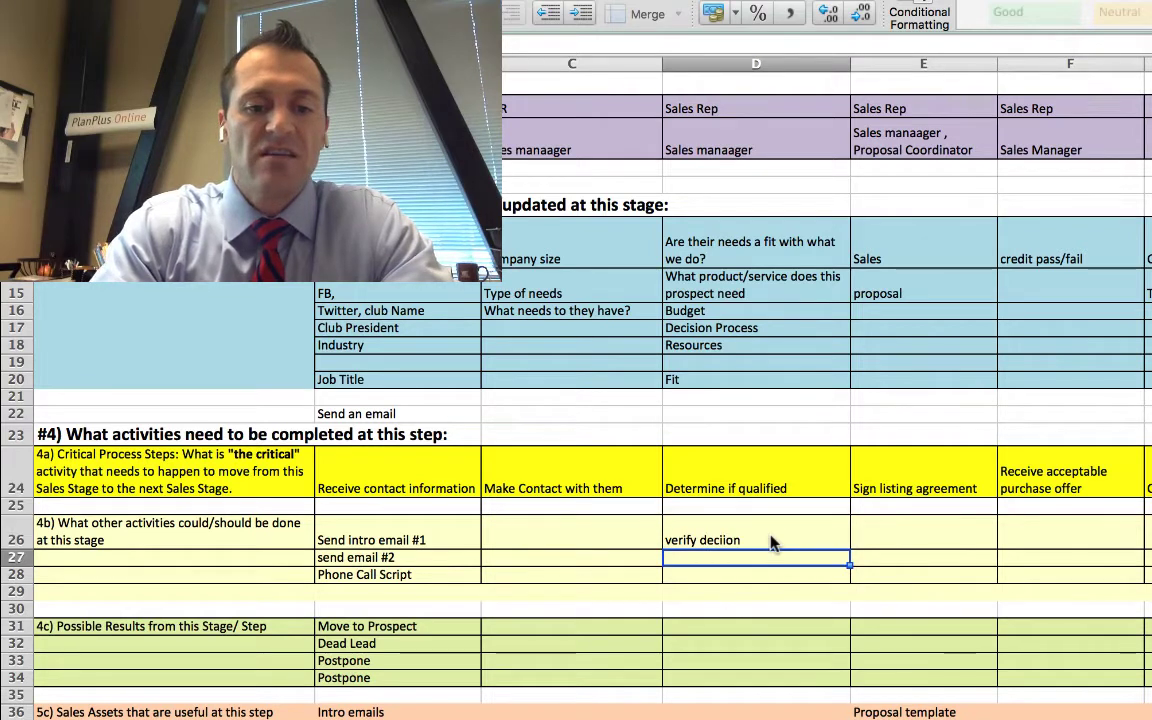
pyautogui.write('verify ')
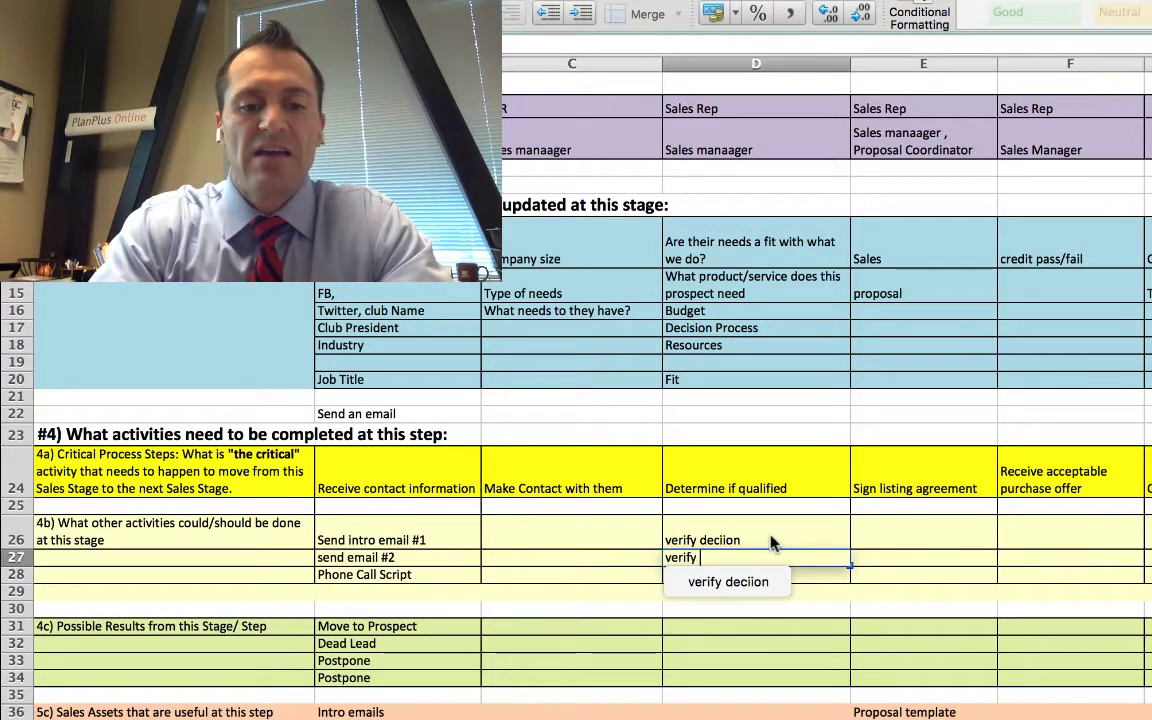
pyautogui.write('legal')
pyautogui.press('Return')
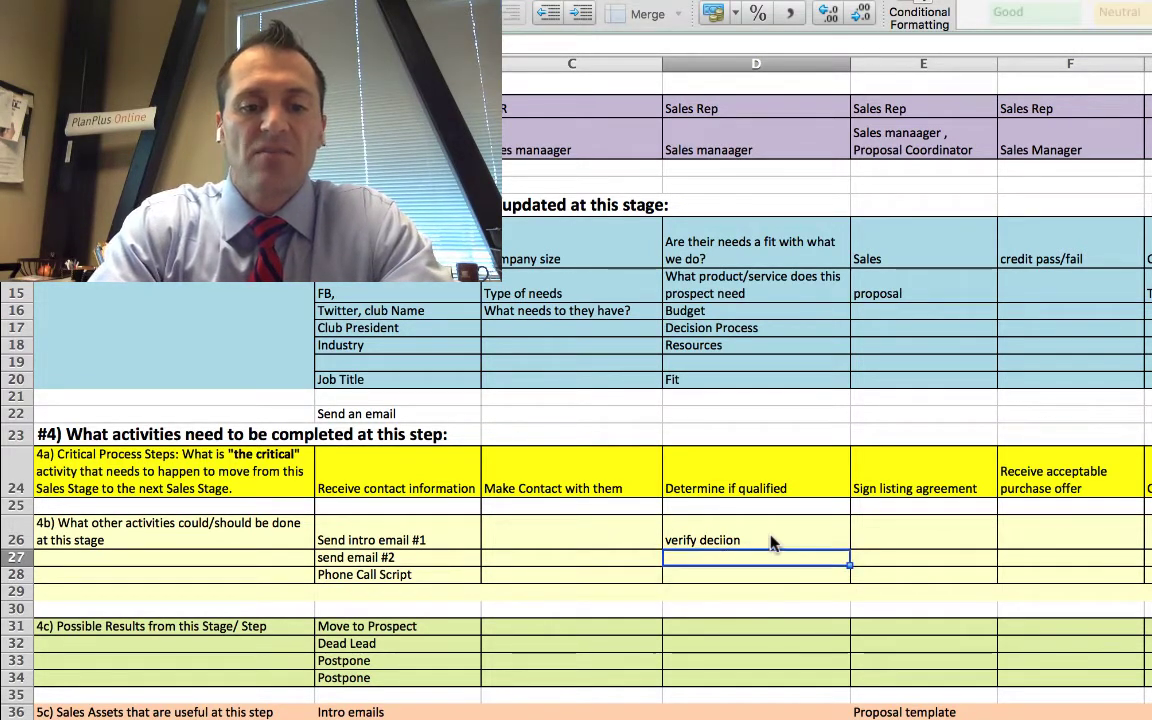
# Step: Correct the spelling of the activity in D26 to read "verify decision"
pyautogui.click(770, 541)
pyautogui.doubleClick(770, 541)
pyautogui.press('BackSpace')
pyautogui.press('BackSpace')
pyautogui.press('BackSpace')
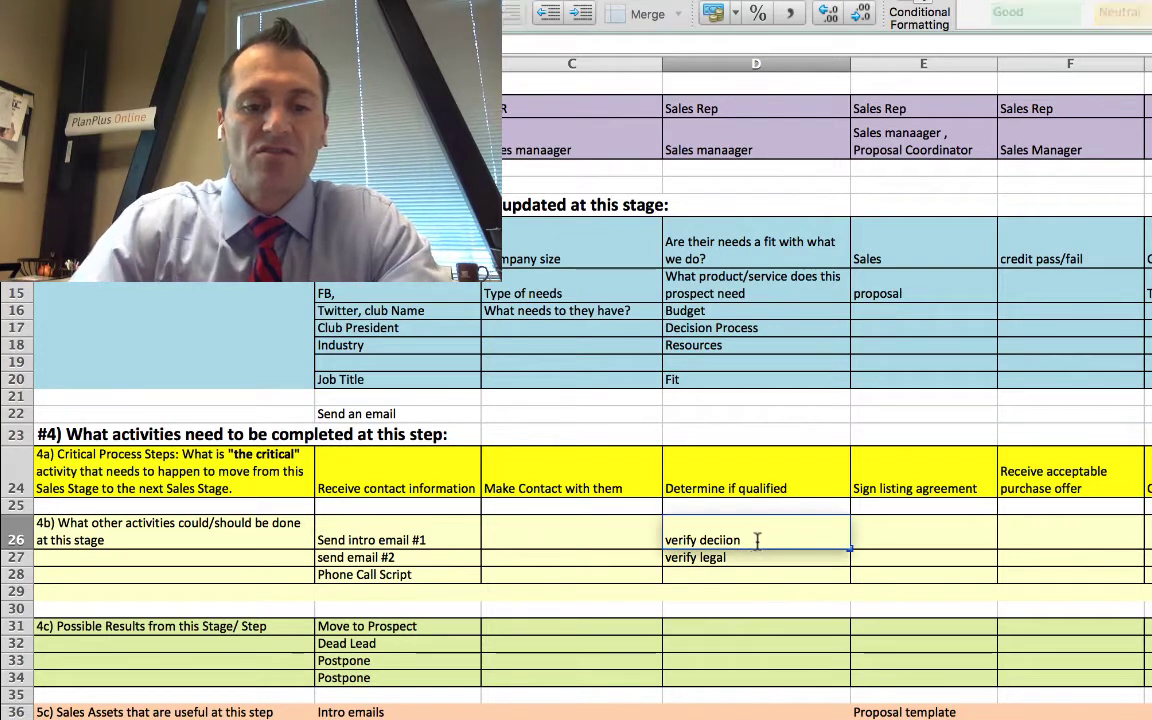
pyautogui.write('sion')
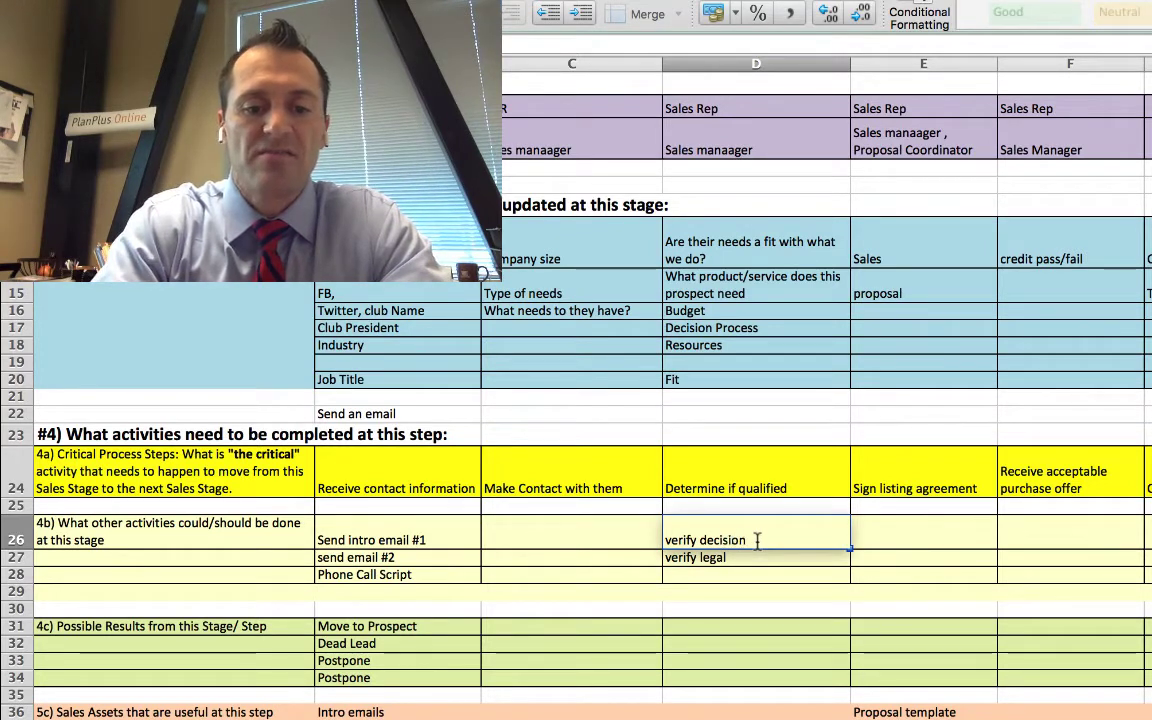
pyautogui.press('Return')
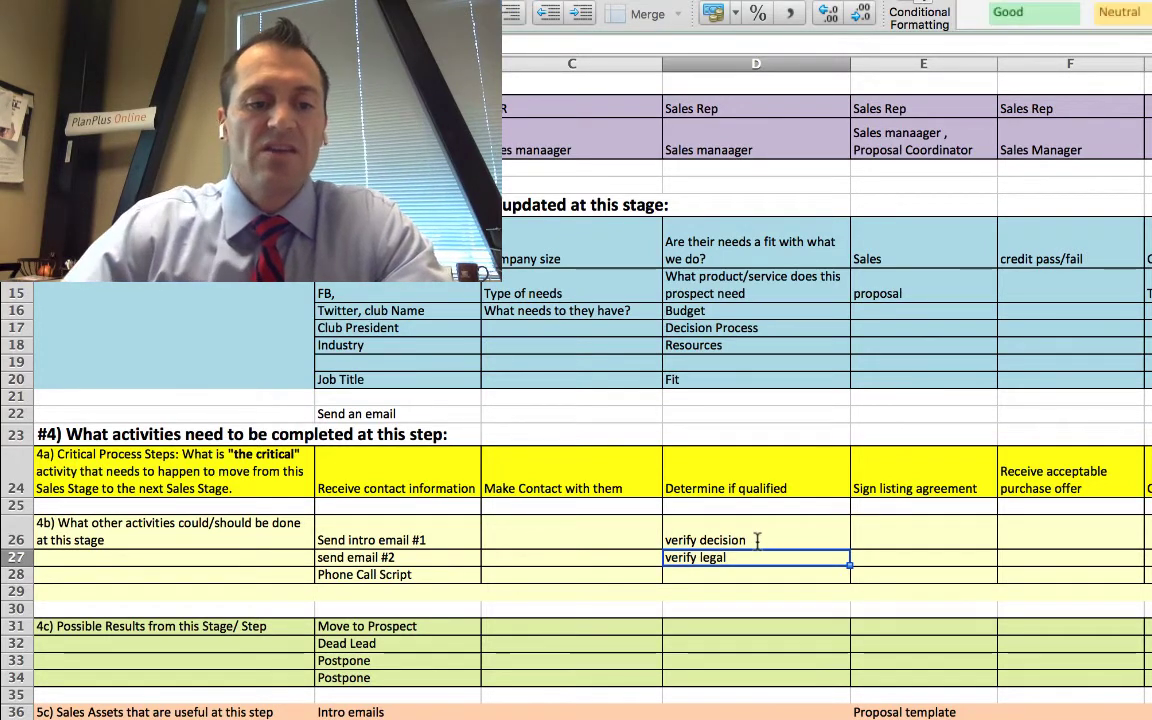
# Step: Examine the possible results in section 4c, comparing them with the sales stages and critical process steps
pyautogui.click(753, 622)
pyautogui.click(753, 608)
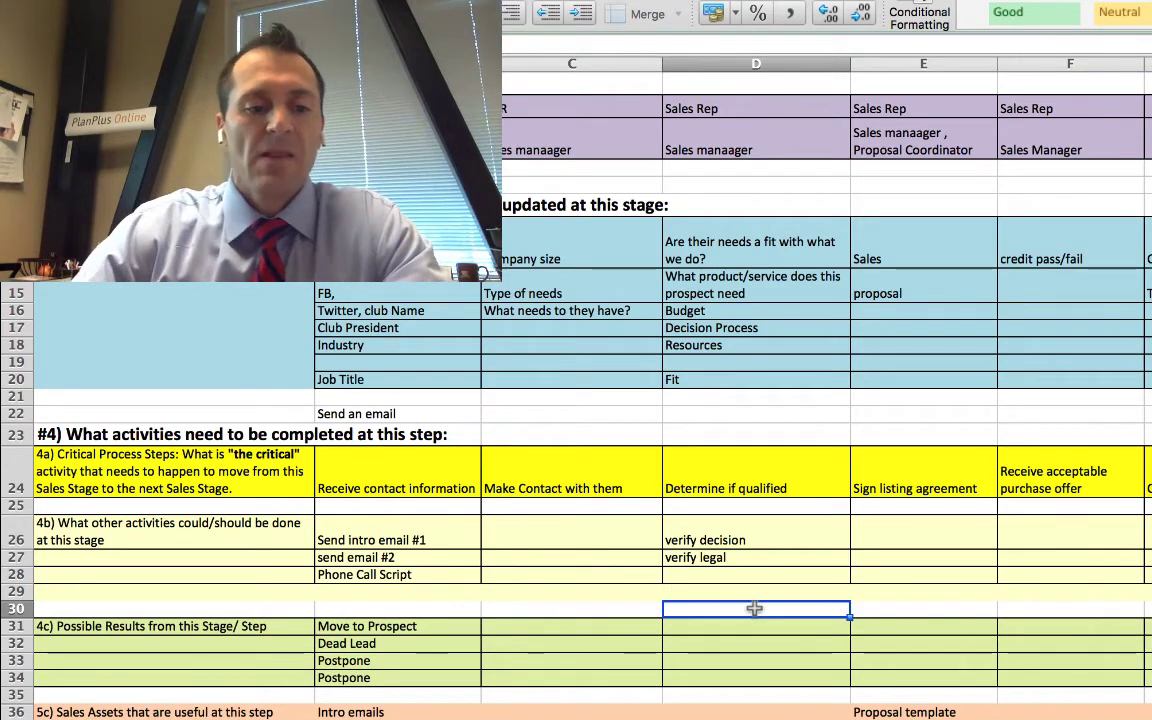
pyautogui.scroll(-3, 754, 609)
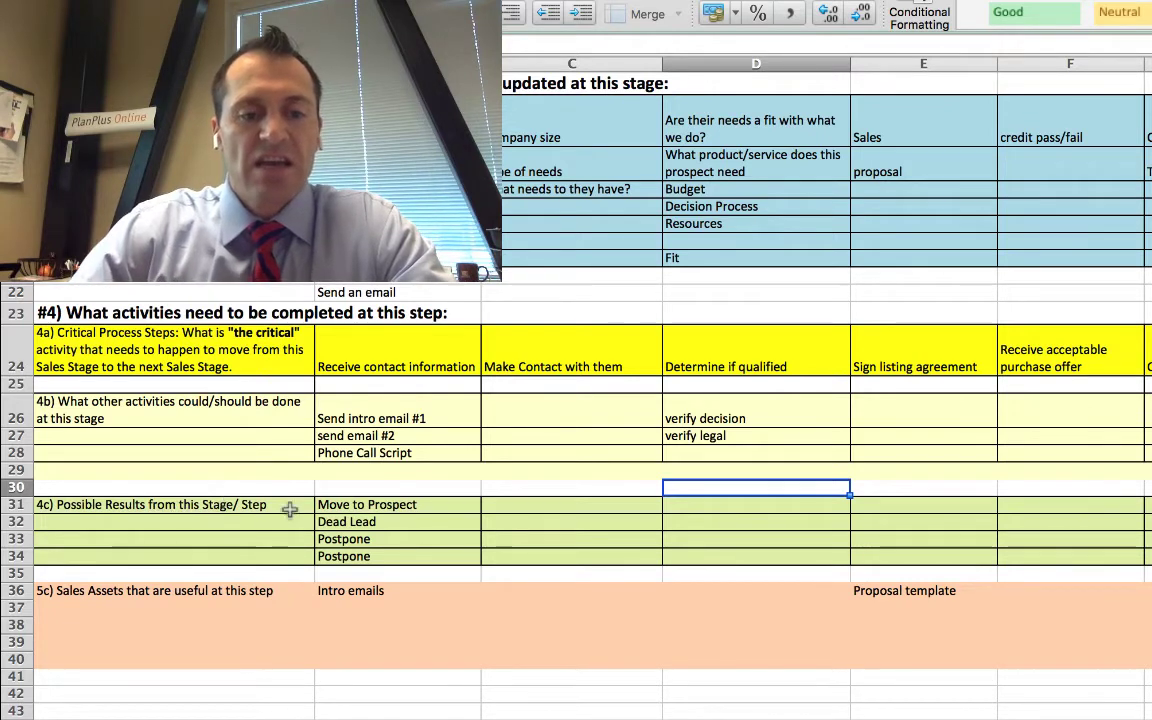
pyautogui.click(414, 505)
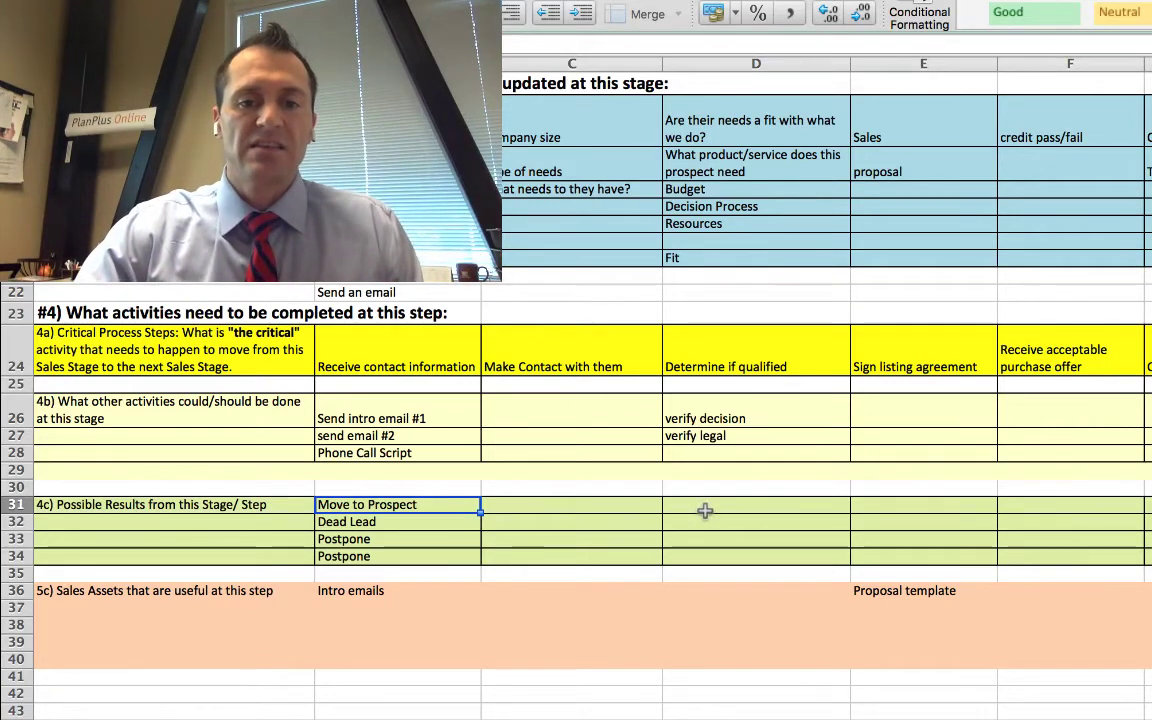
pyautogui.scroll(10, 705, 511)
pyautogui.scroll(-6, 705, 511)
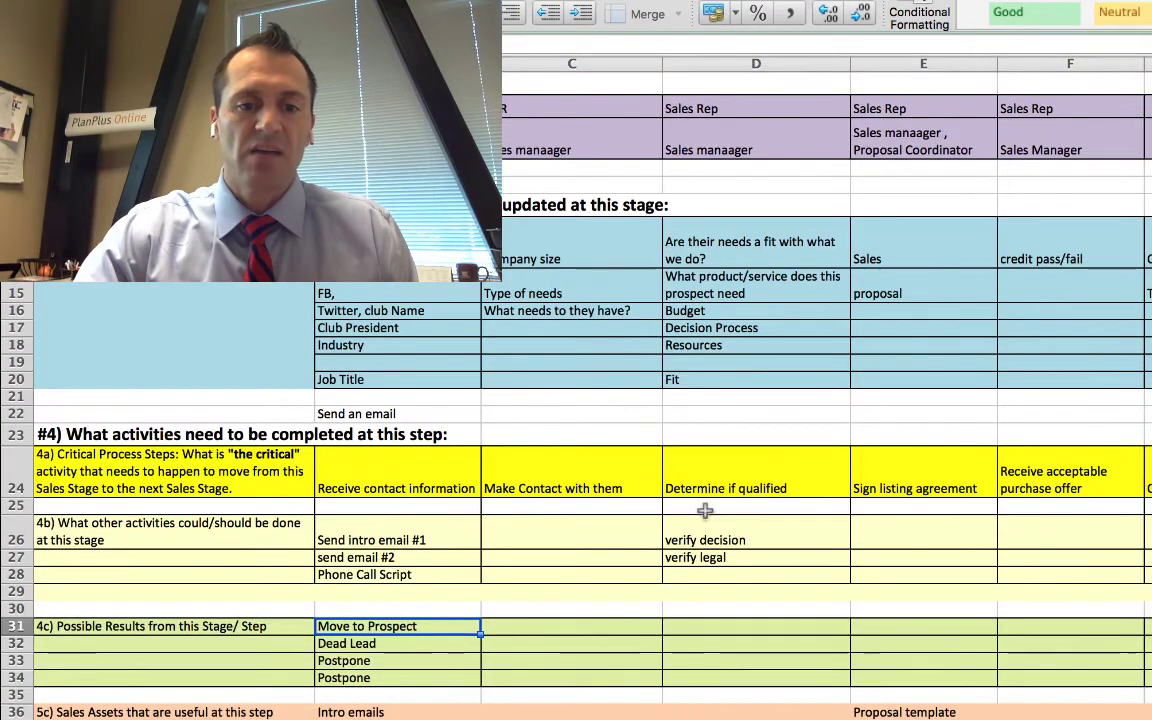
pyautogui.scroll(-2, 705, 511)
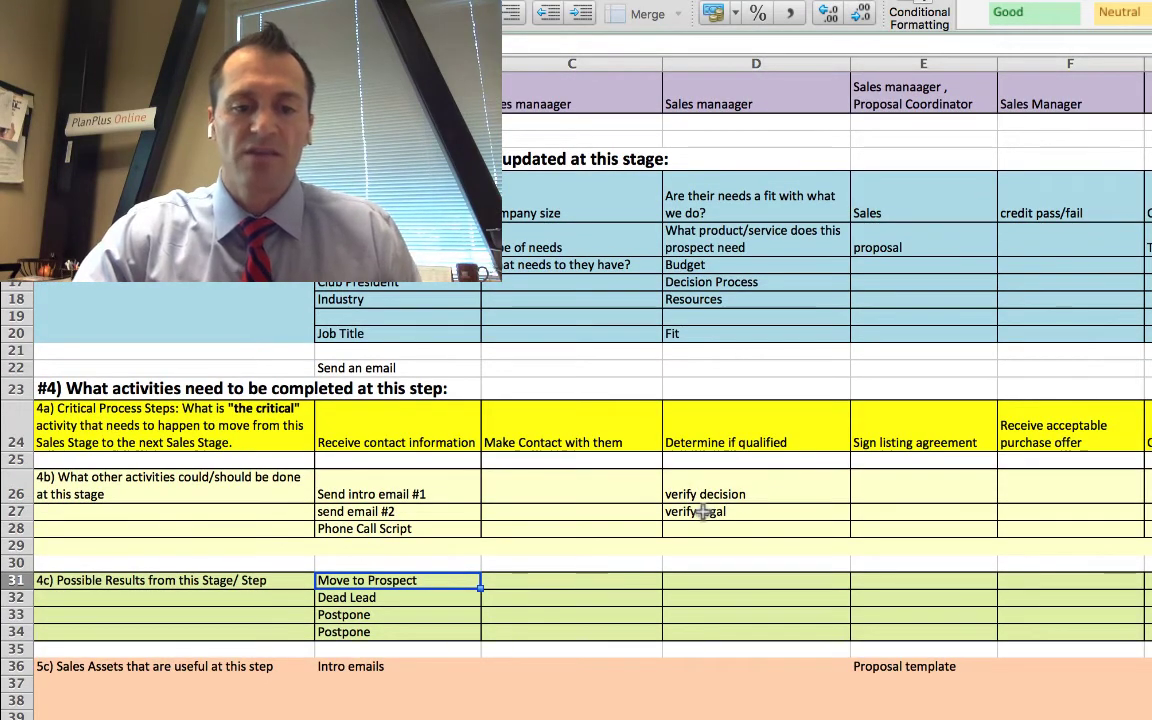
pyautogui.scroll(-2, 705, 511)
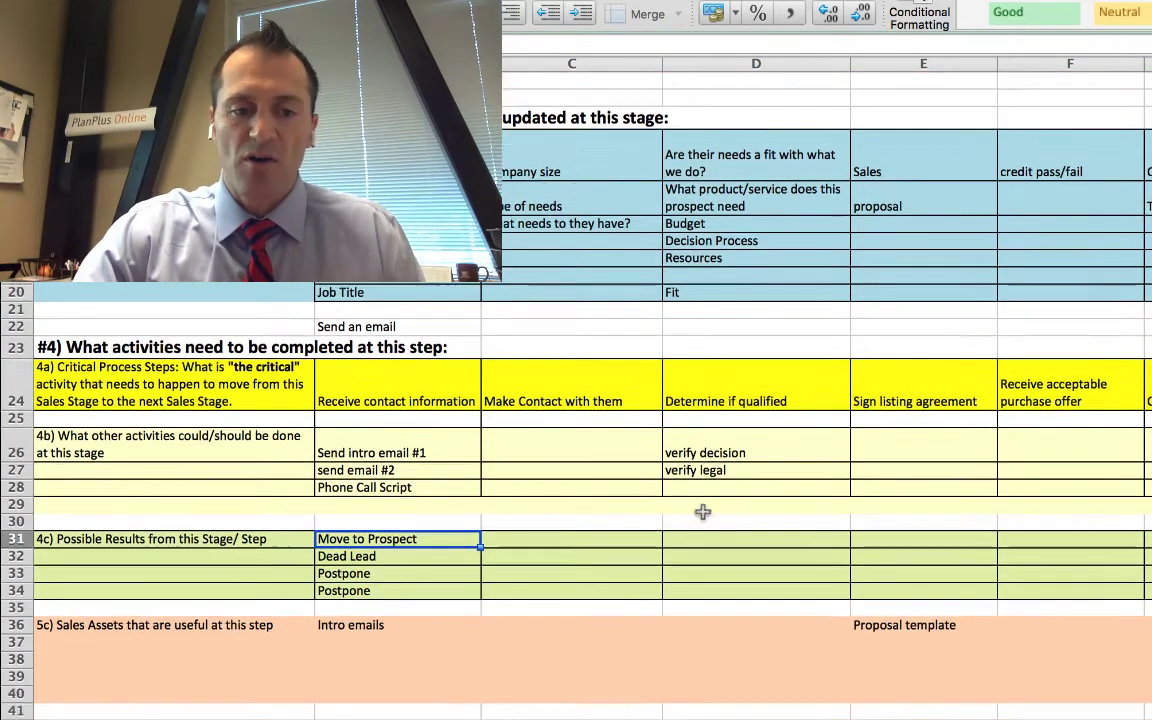
pyautogui.scroll(10, 411, 338)
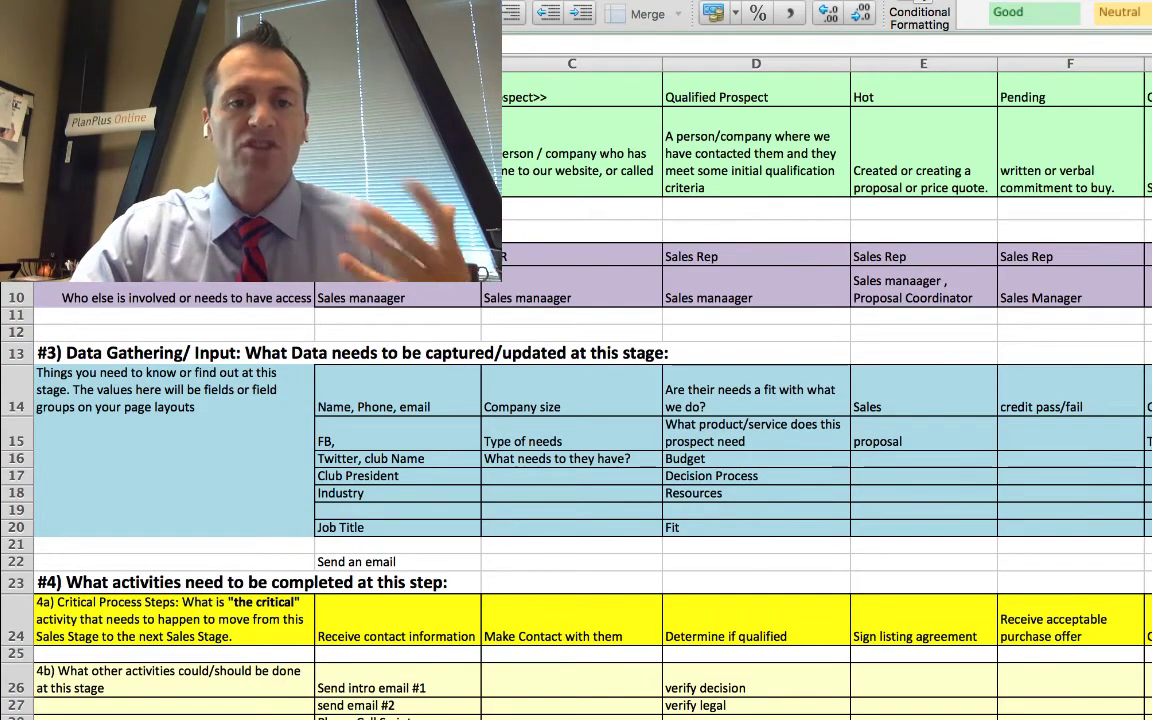
pyautogui.scroll(-7, 576, 500)
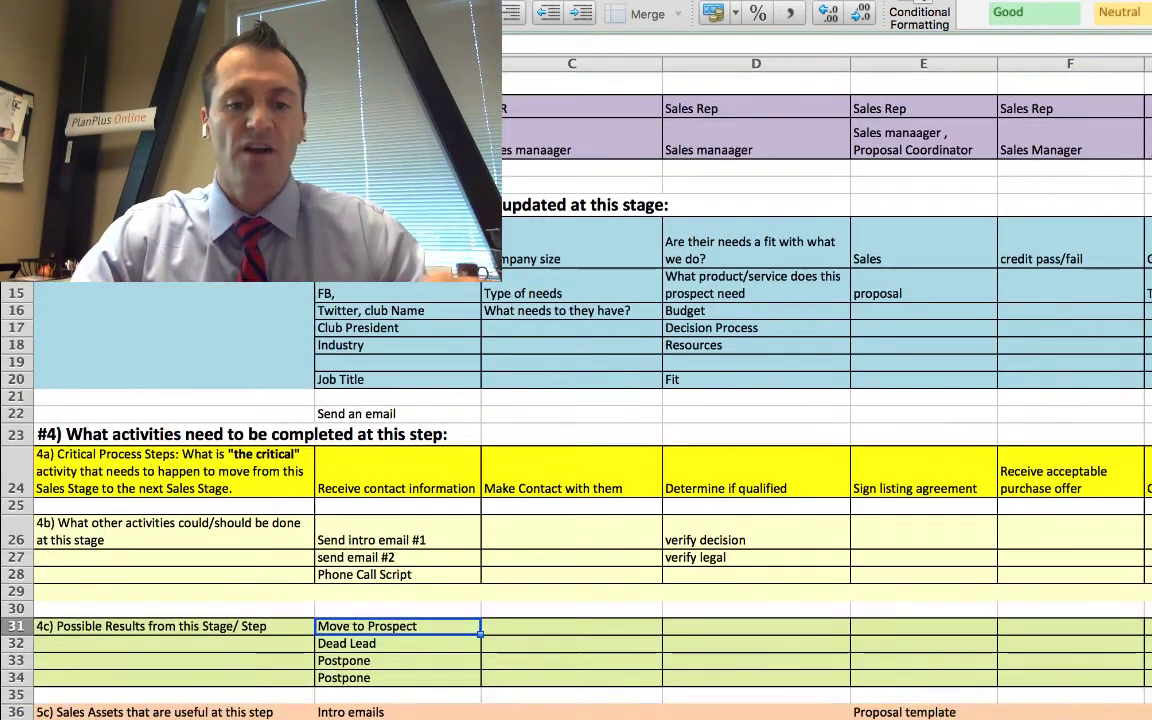
pyautogui.scroll(-2, 576, 500)
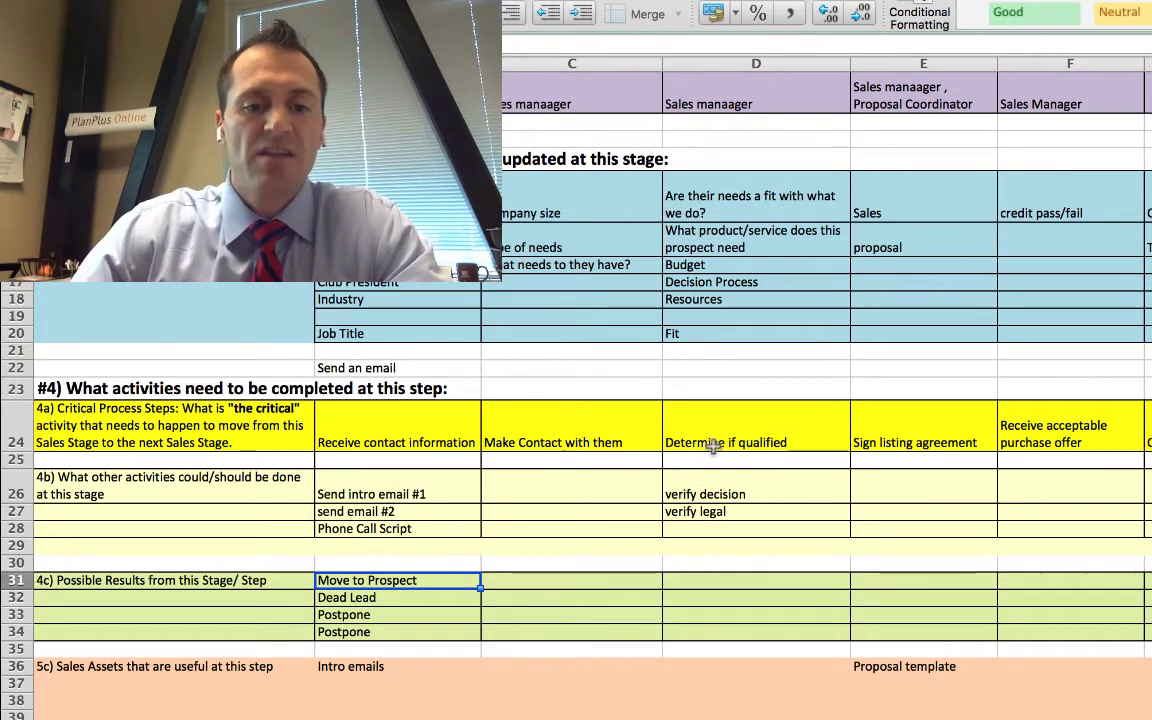
pyautogui.click(712, 577)
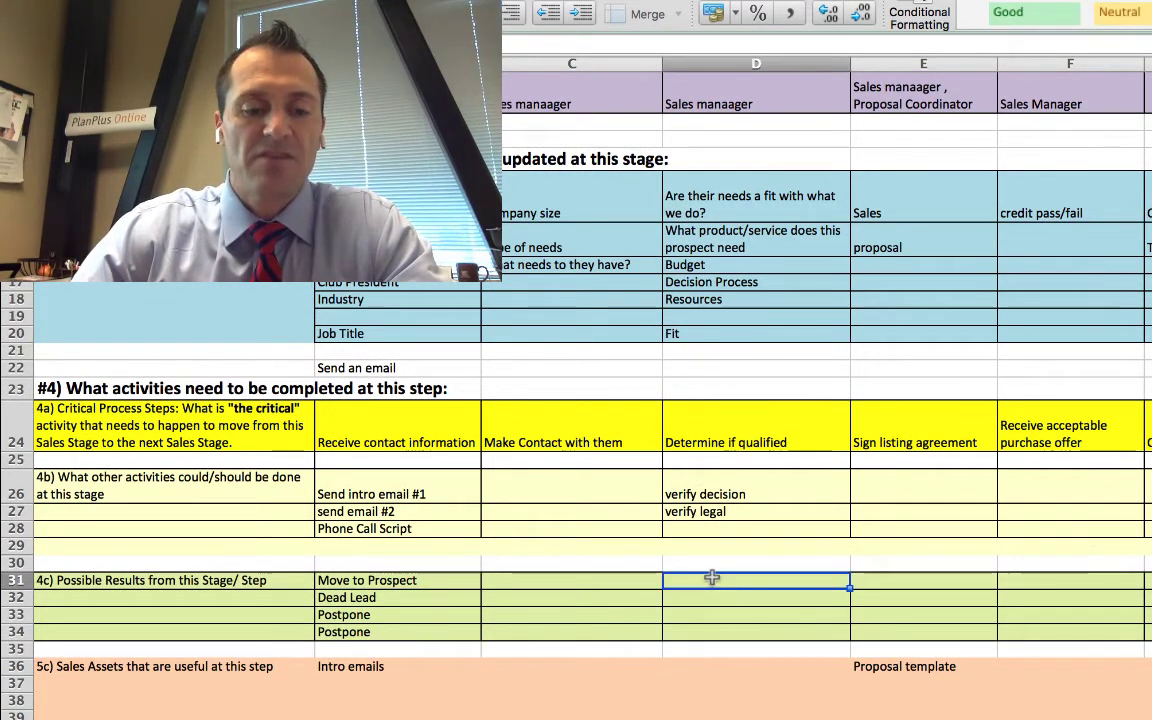
pyautogui.scroll(-3, 712, 577)
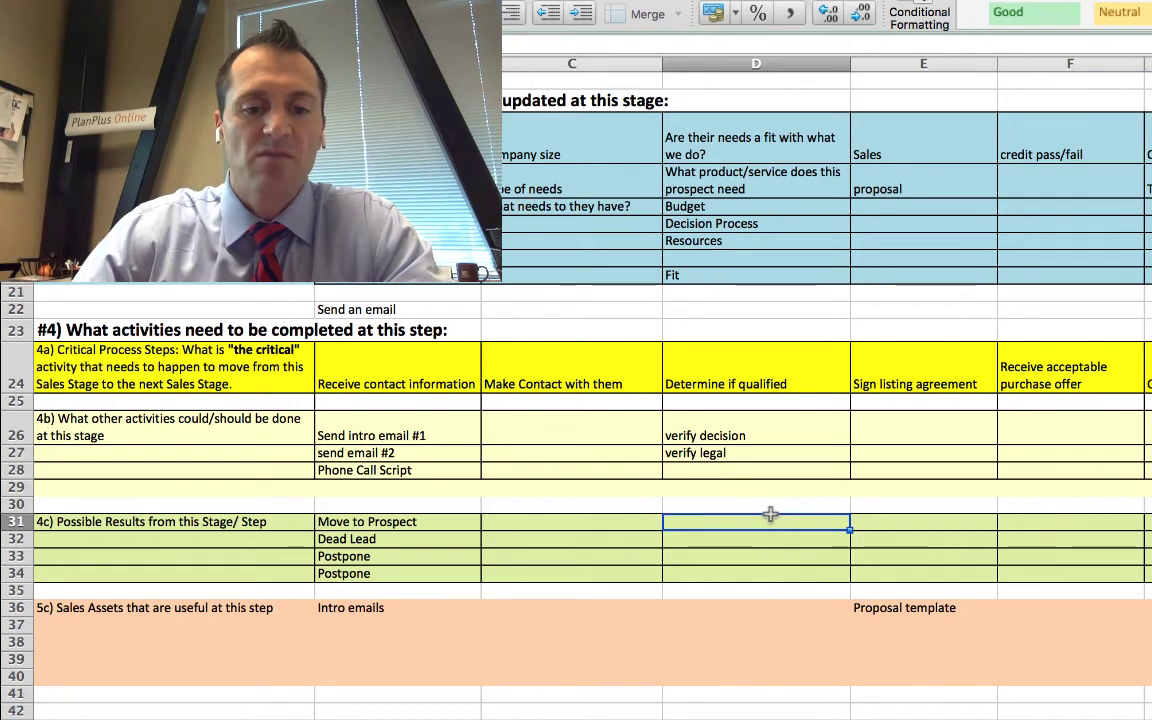
# Step: Enter "Contract templates" in F36 as a sales asset for the Pending stage
pyautogui.click(90, 610)
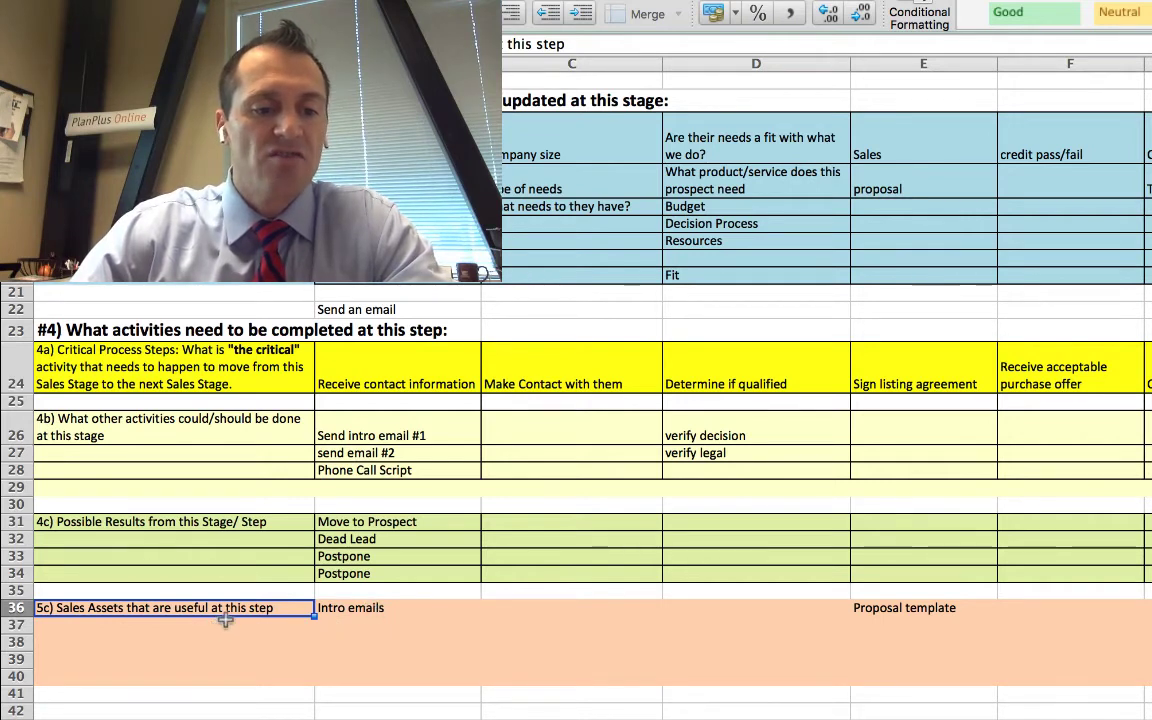
pyautogui.click(398, 608)
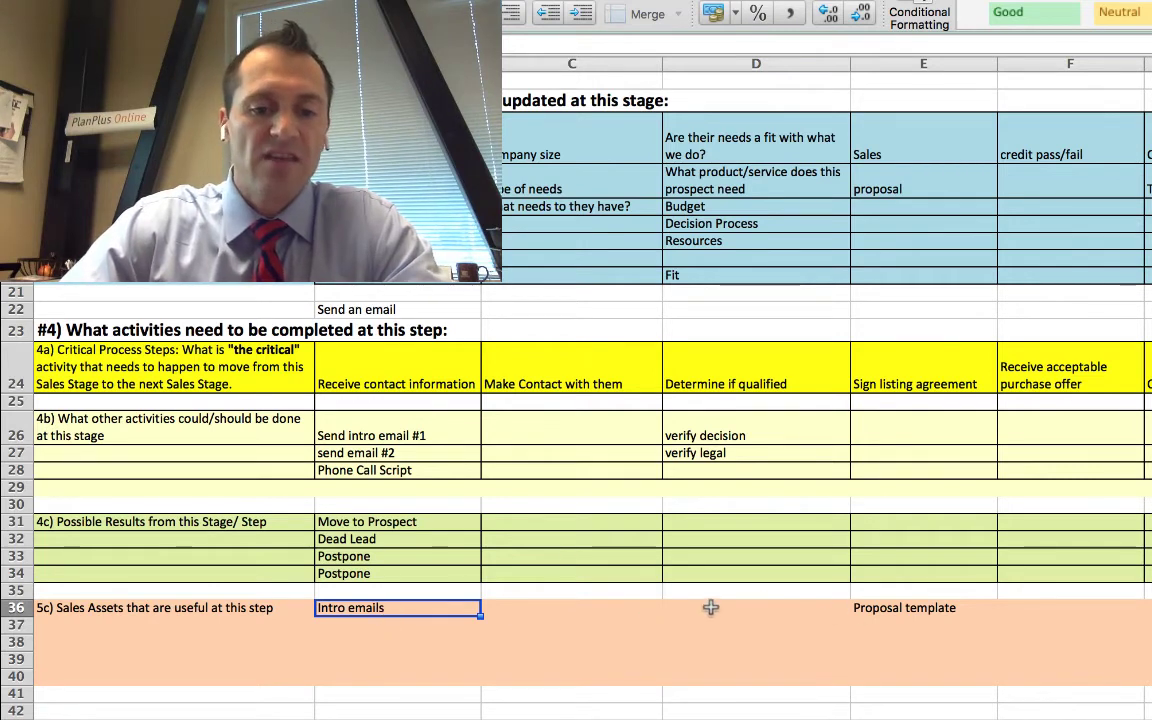
pyautogui.click(1120, 608)
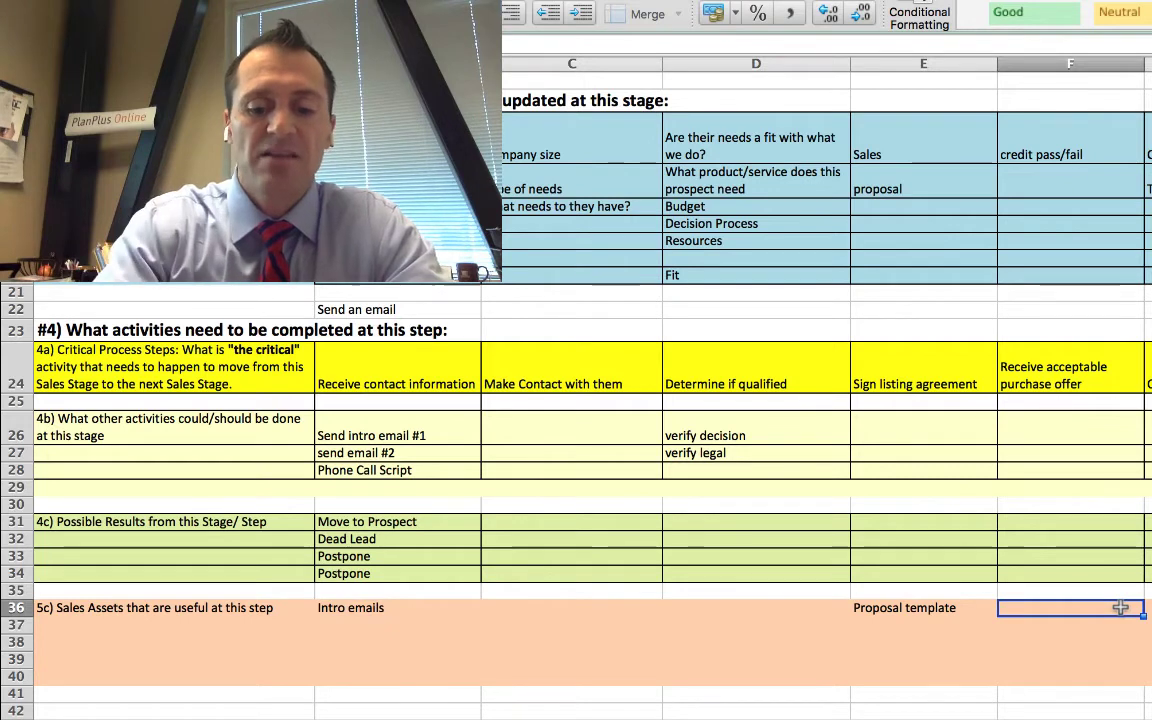
pyautogui.write('Contract templates')
pyautogui.press('Return')
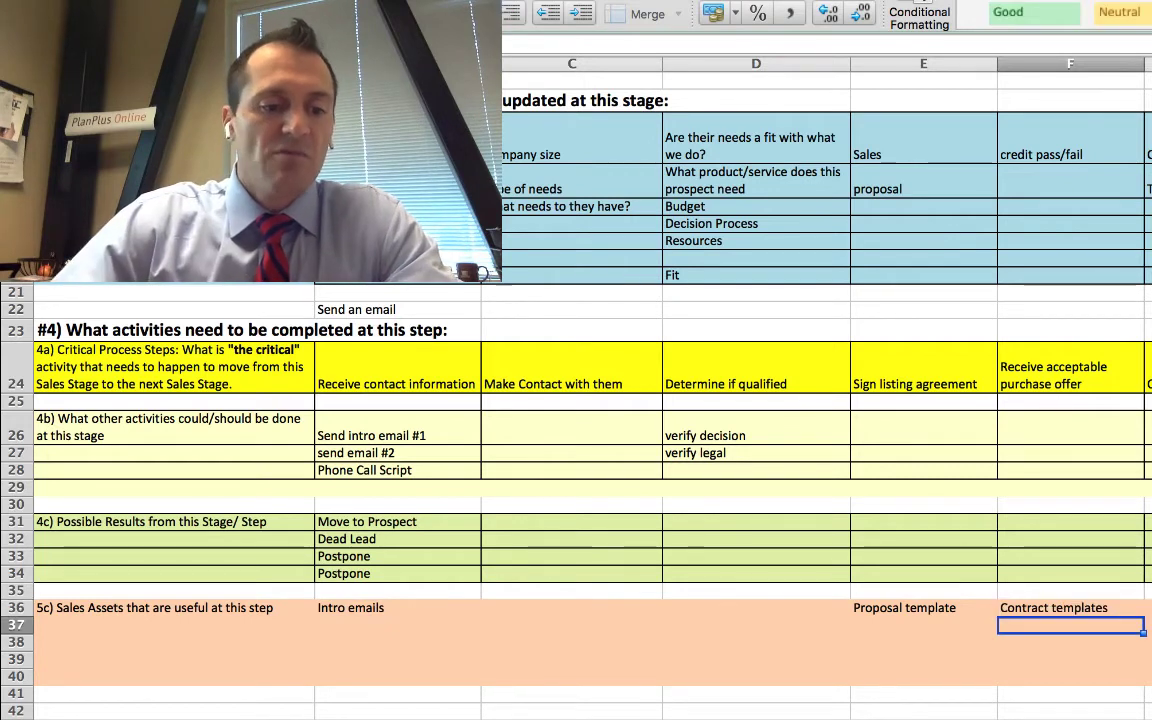
# Step: Review the Intro emails sales asset and the stage definition of Qualified Prospect
pyautogui.click(372, 609)
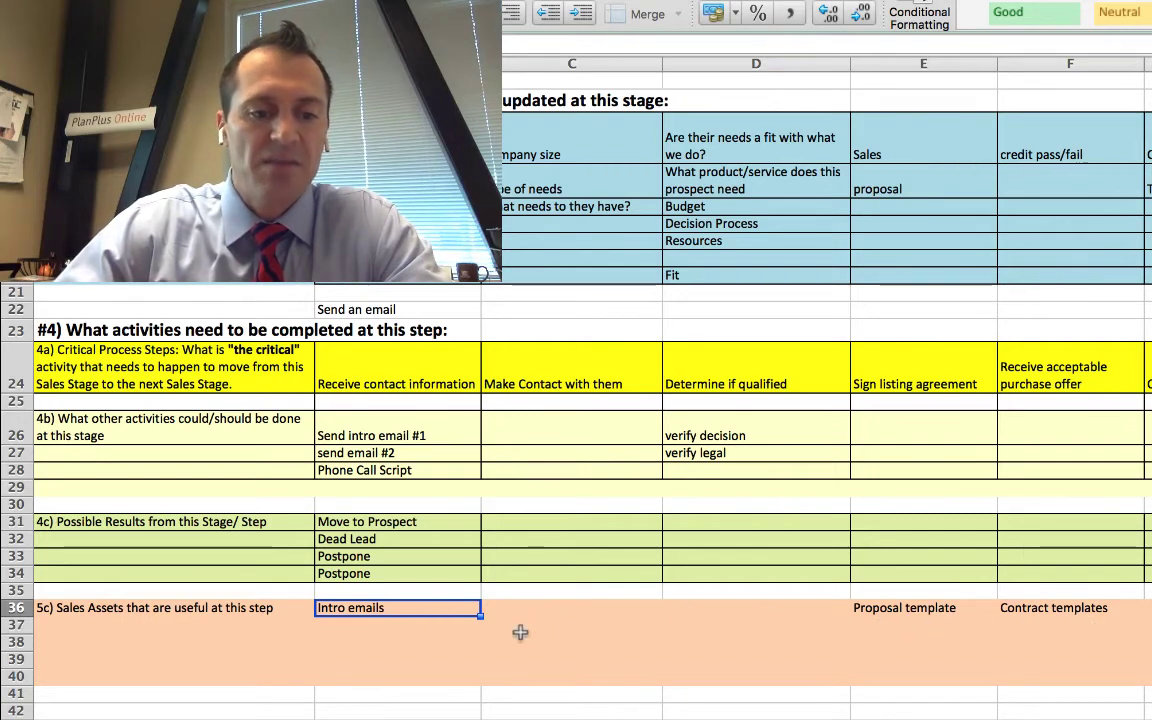
pyautogui.scroll(5, 429, 625)
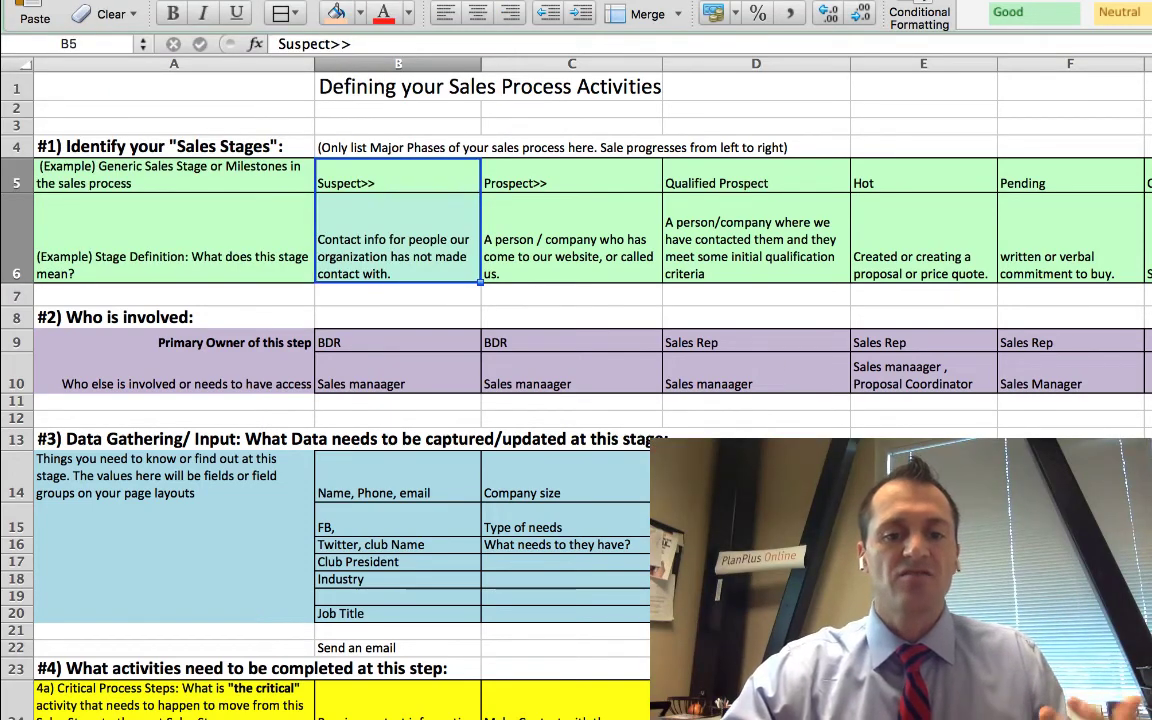
pyautogui.click(766, 236)
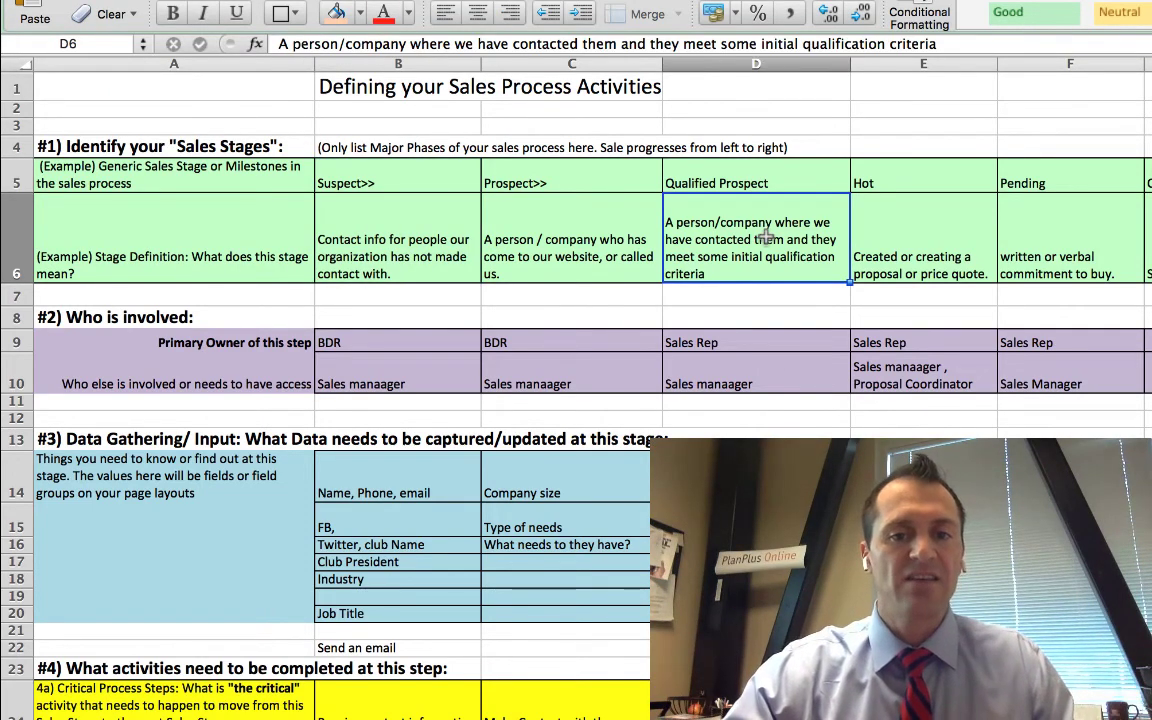